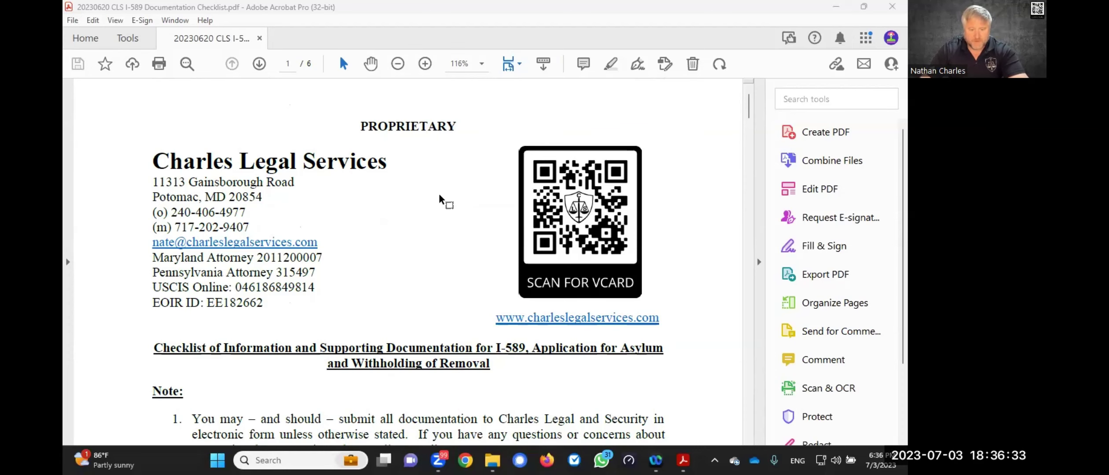
# Review the checklist's notes and required information, open the linked I-589 Questionnaire, and look over its first questions.
pyautogui.scroll(-3, 438, 193)
pyautogui.scroll(-20, 440, 199)
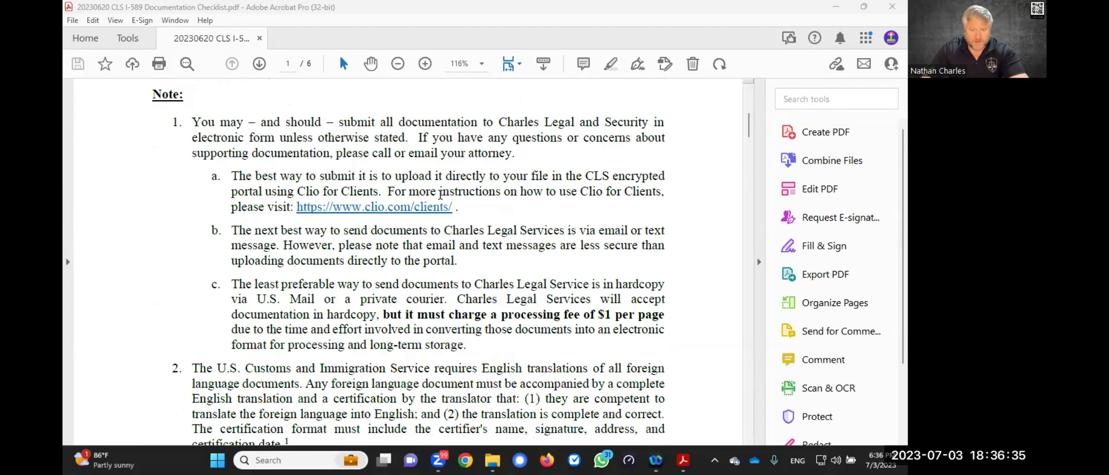
pyautogui.scroll(-3, 443, 200)
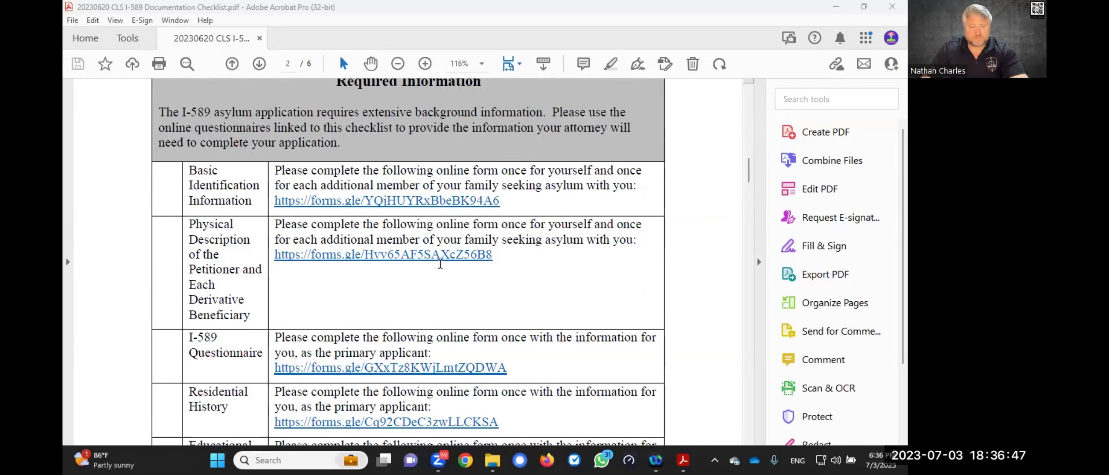
pyautogui.scroll(-3, 433, 291)
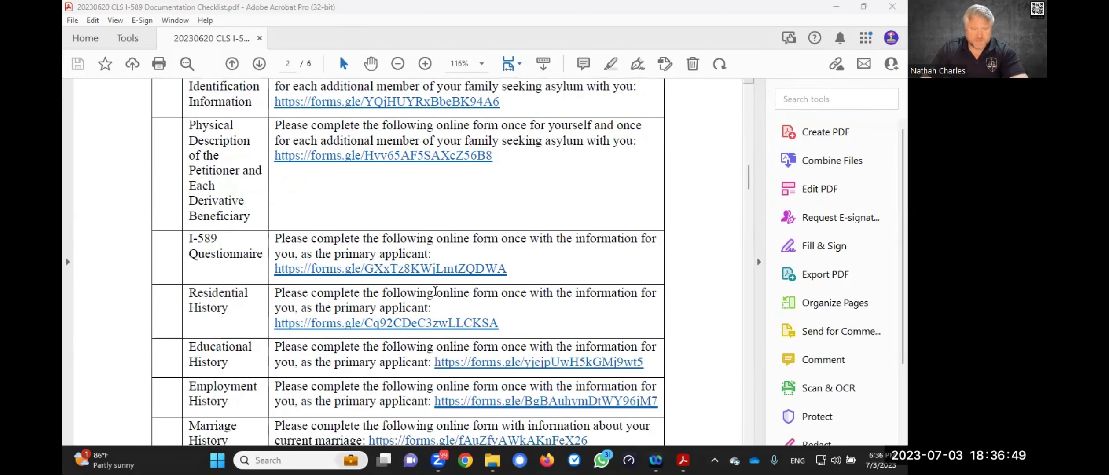
pyautogui.scroll(5, 440, 291)
pyautogui.scroll(9, 440, 291)
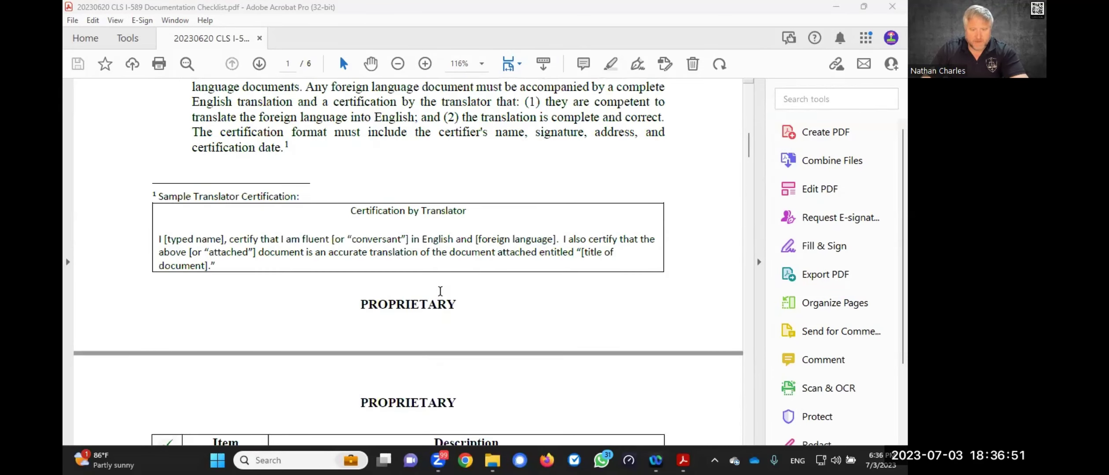
pyautogui.scroll(-12, 440, 292)
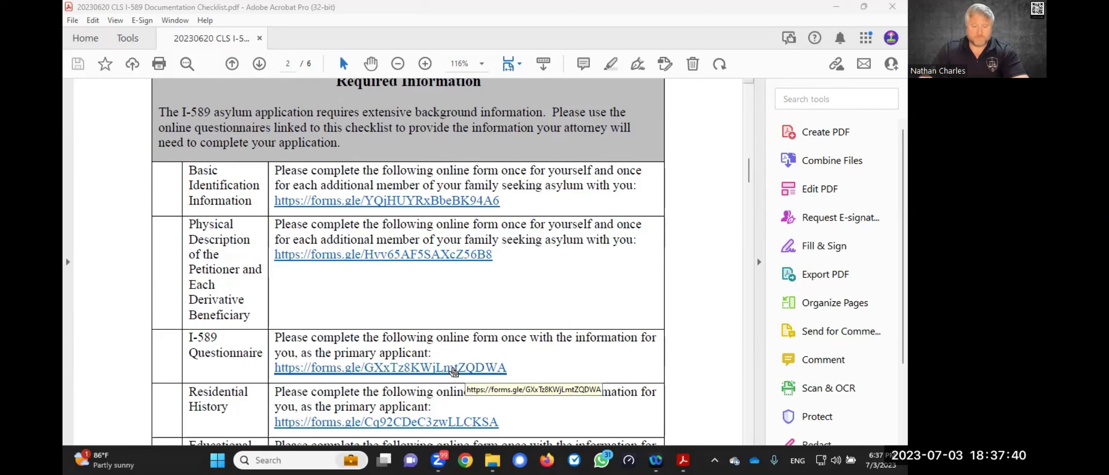
pyautogui.click(453, 370)
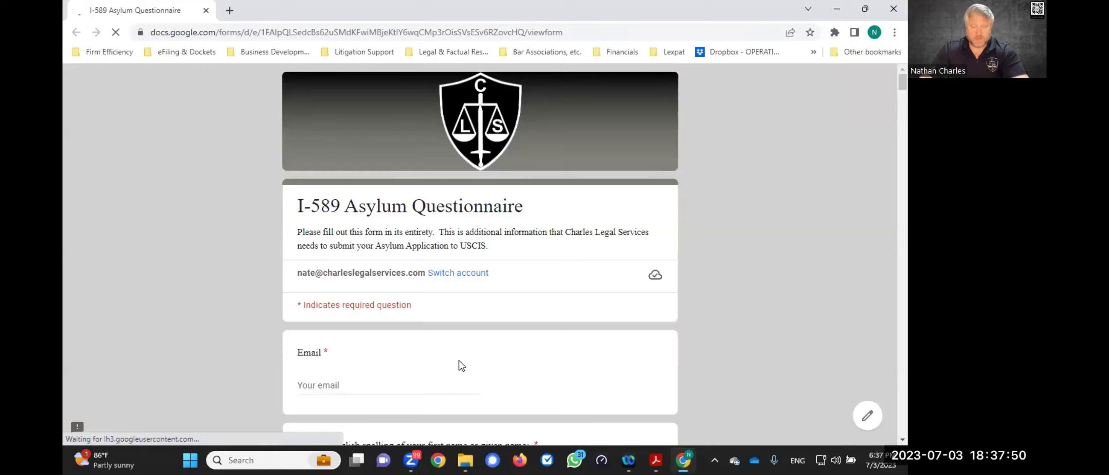
pyautogui.scroll(-3, 580, 355)
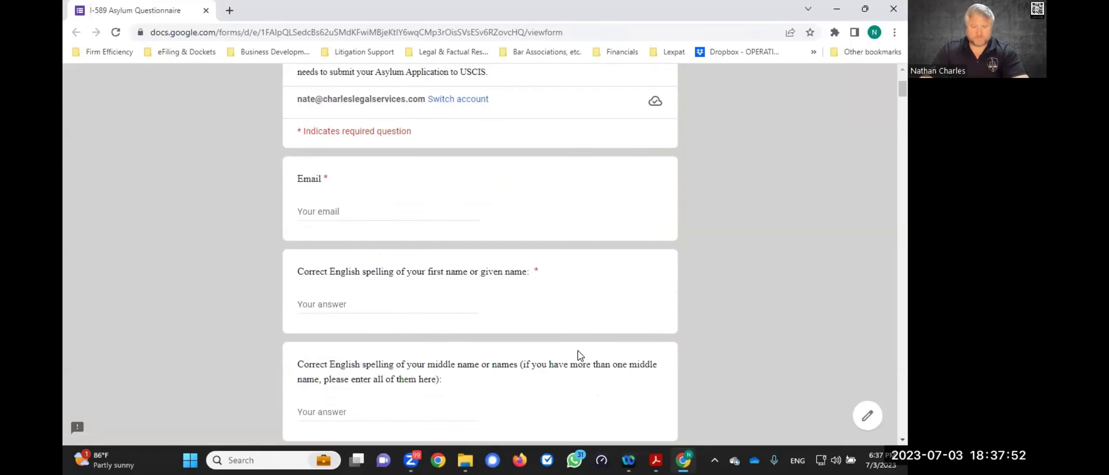
pyautogui.scroll(-4, 580, 355)
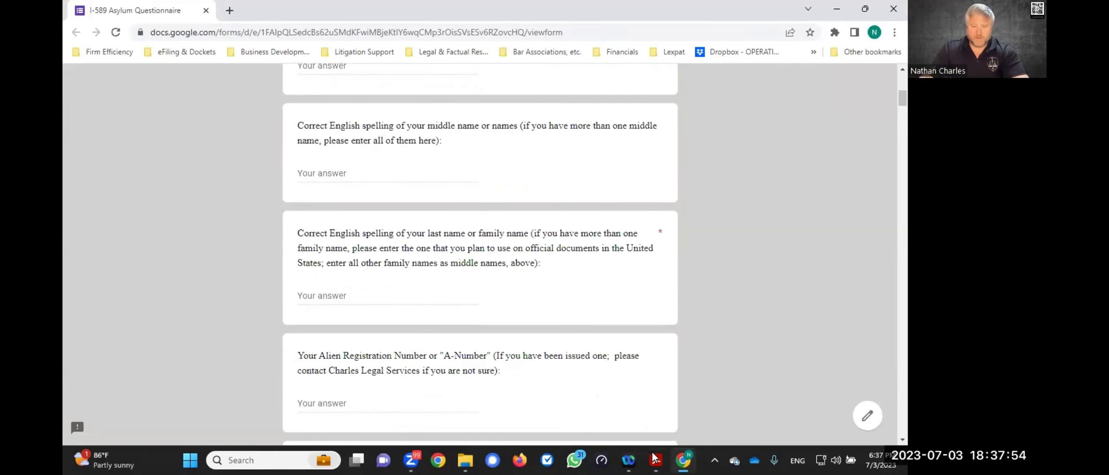
# Switch back to the checklist in Acrobat and copy the link location of the I-589 Questionnaire form.
pyautogui.moveTo(656, 461)
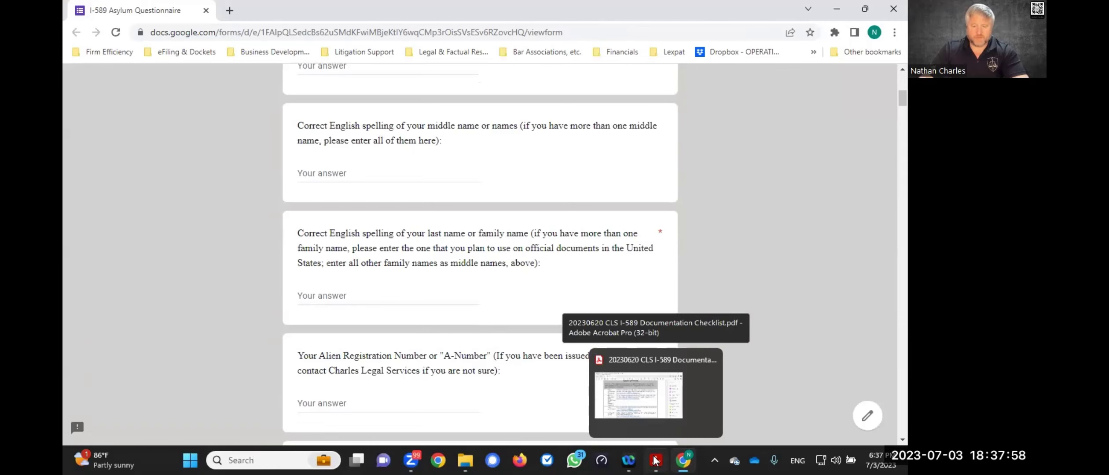
pyautogui.click(656, 460)
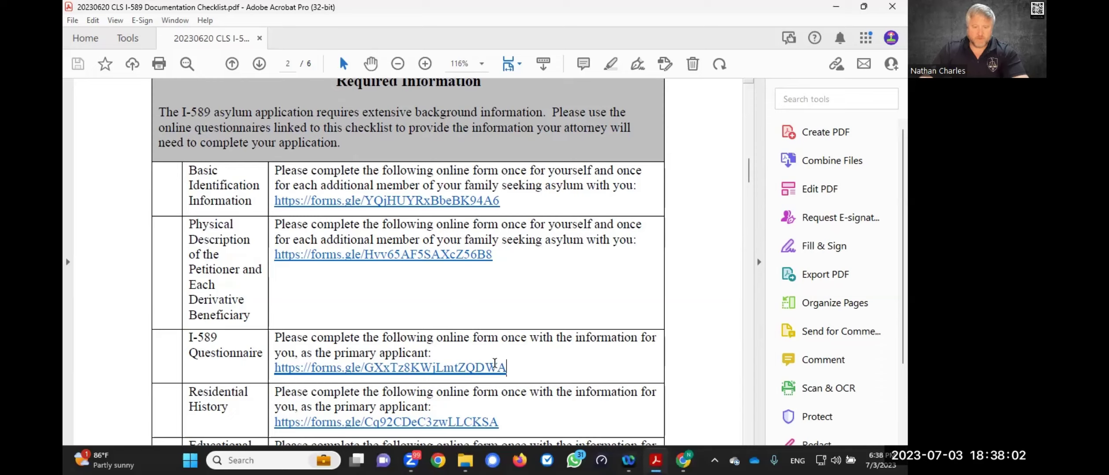
pyautogui.moveTo(495, 363); pyautogui.dragTo(275, 370)
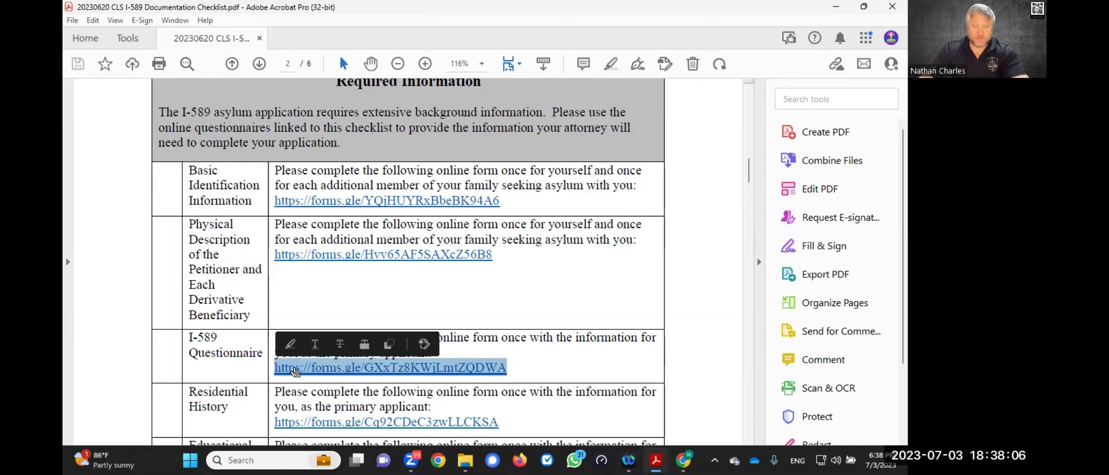
pyautogui.rightClick(326, 366)
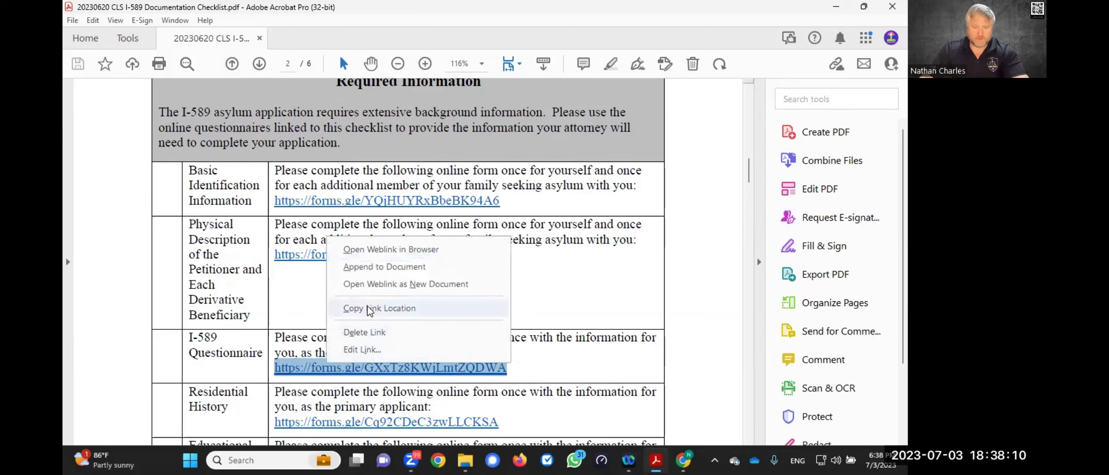
pyautogui.click(369, 309)
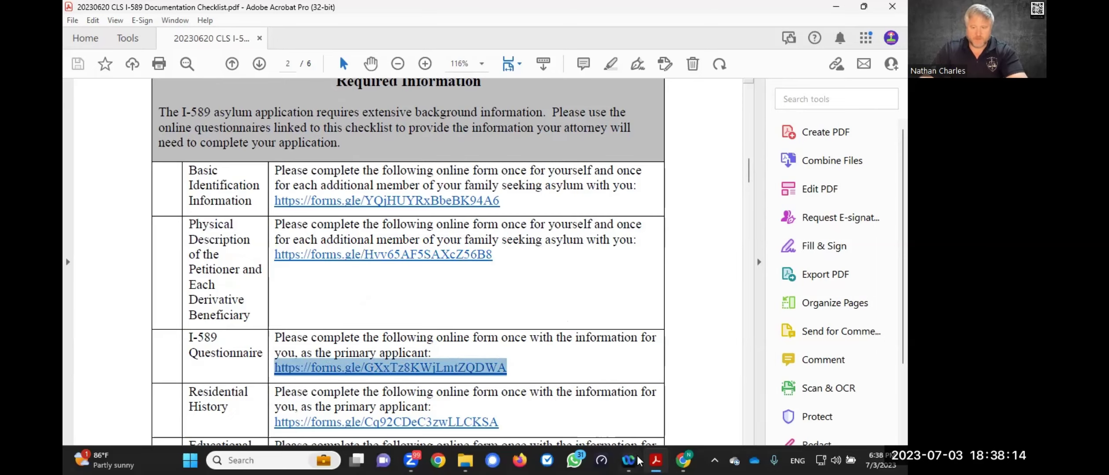
pyautogui.click(683, 460)
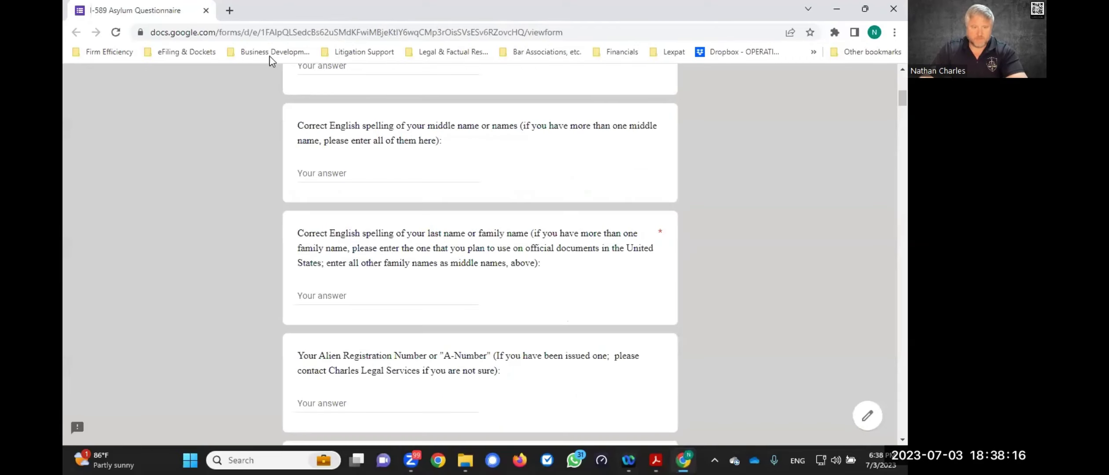
pyautogui.click(228, 12)
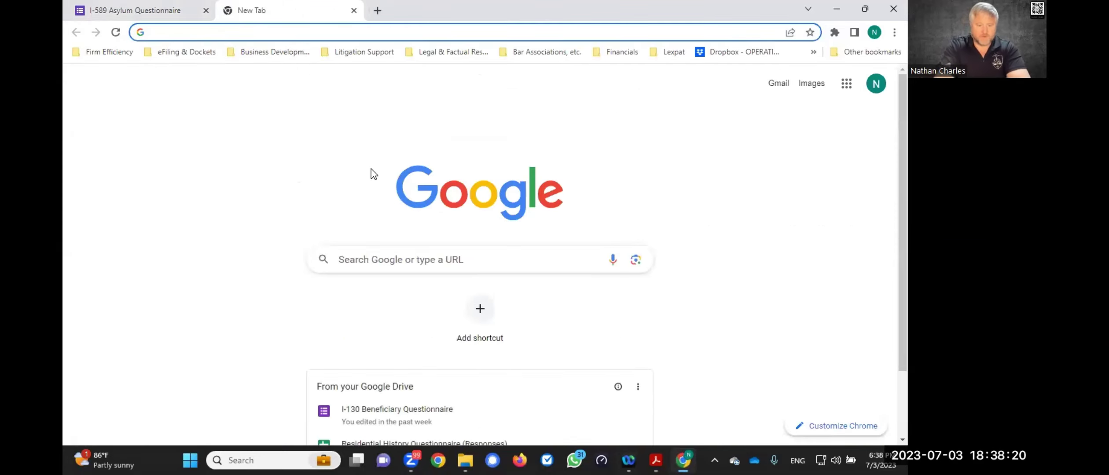
pyautogui.write('google')
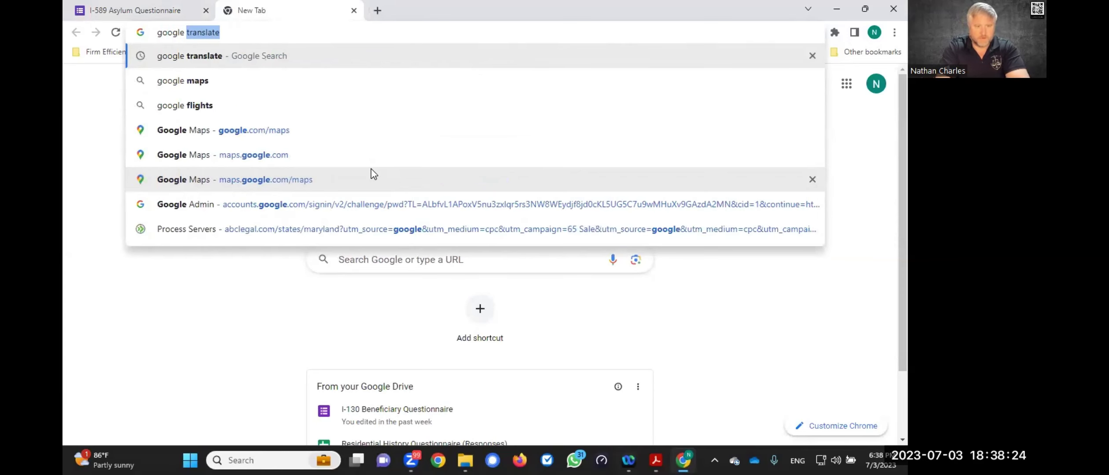
pyautogui.press('Return')
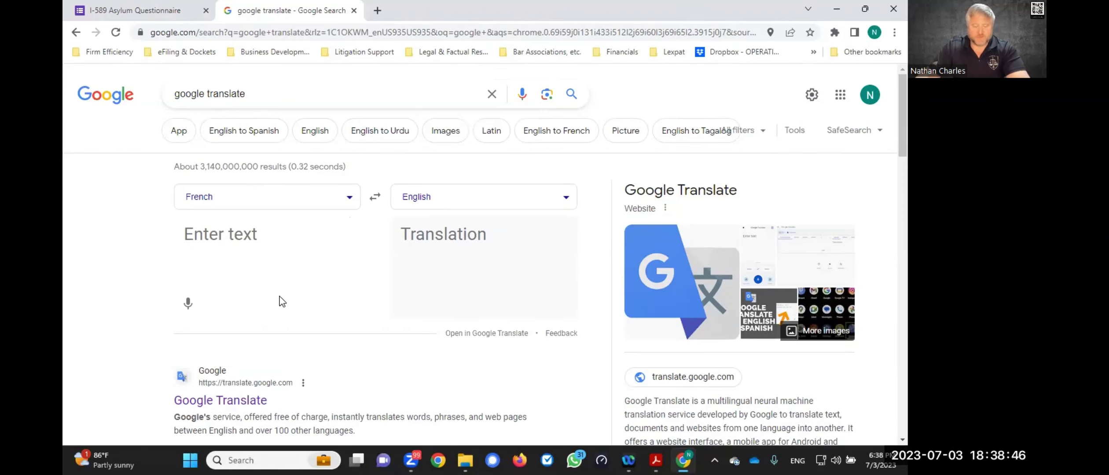
pyautogui.scroll(-1, 280, 296)
pyautogui.scroll(-3, 280, 296)
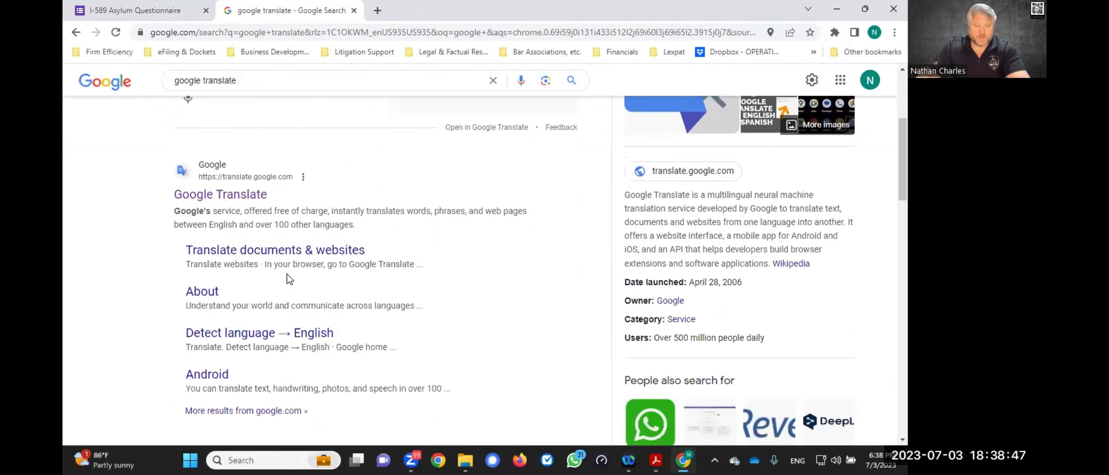
pyautogui.click(245, 198)
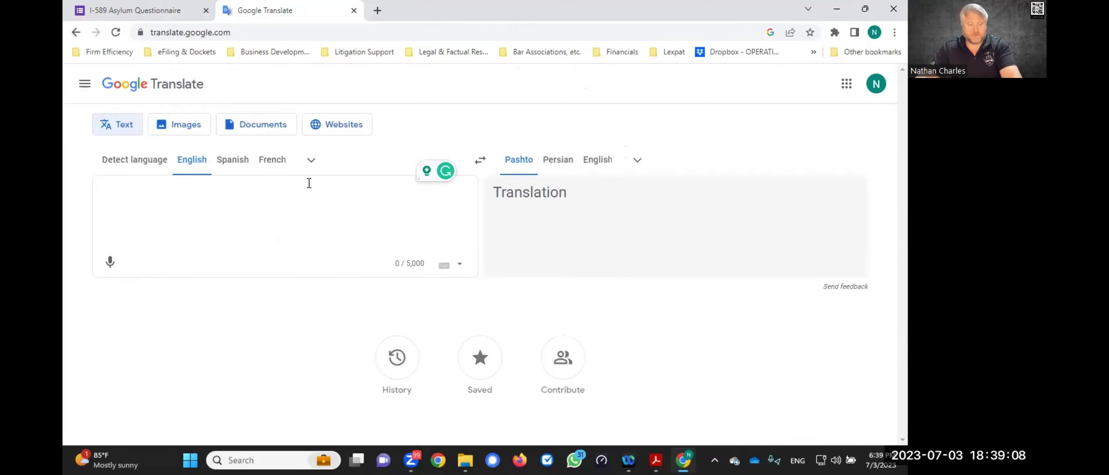
pyautogui.write('https://forms.gle/GXxTz8KWjLmtZQDWA')
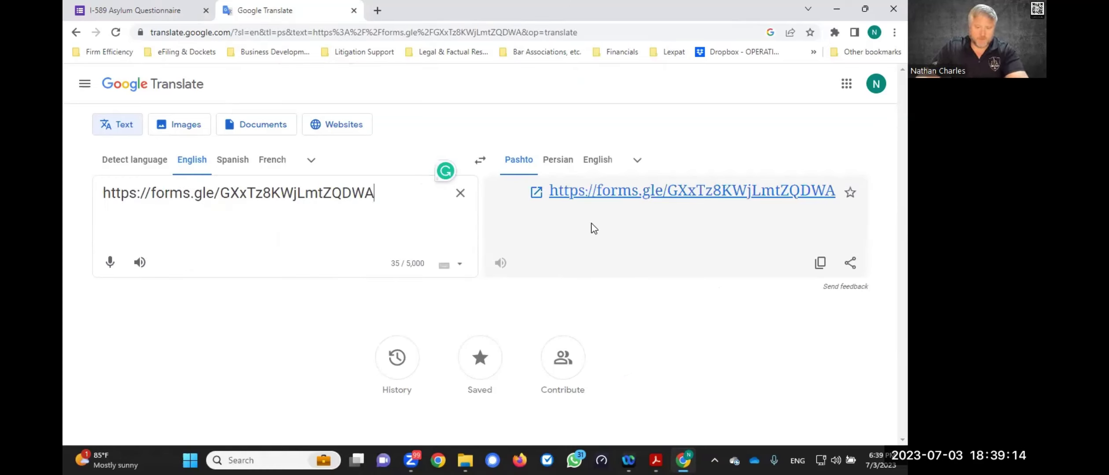
# Examine the full list of available target languages, including Pashto and Persian, and close it without choosing another language.
pyautogui.click(636, 160)
pyautogui.scroll(-5, 553, 247)
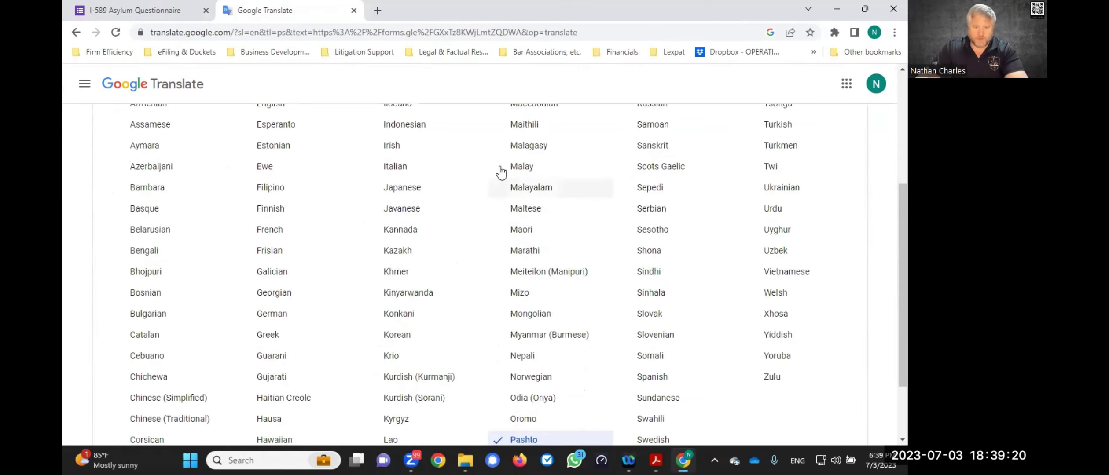
pyautogui.scroll(-2, 447, 311)
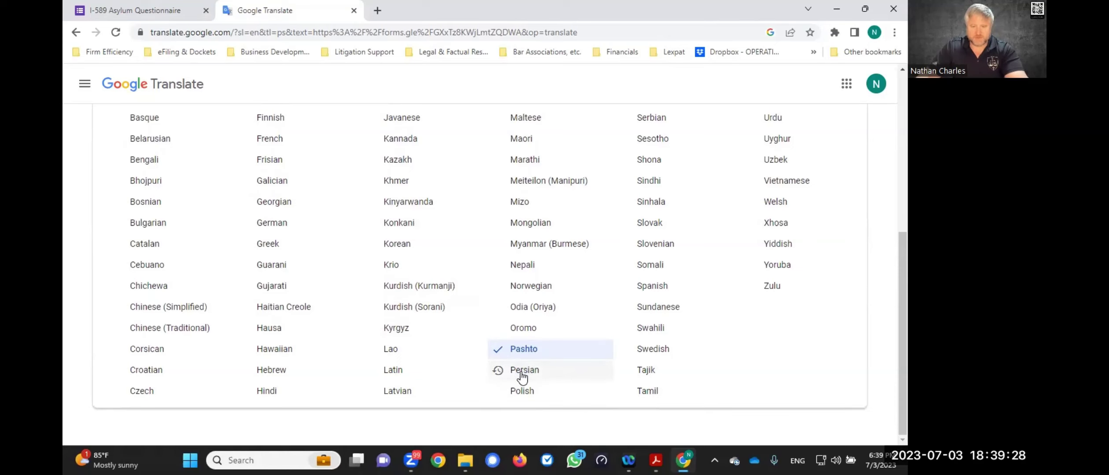
pyautogui.scroll(8, 531, 370)
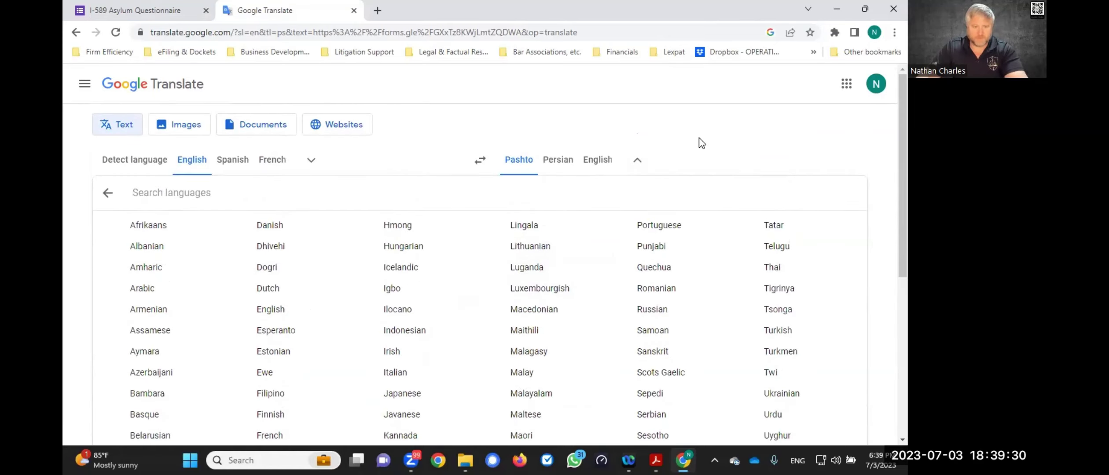
pyautogui.click(108, 194)
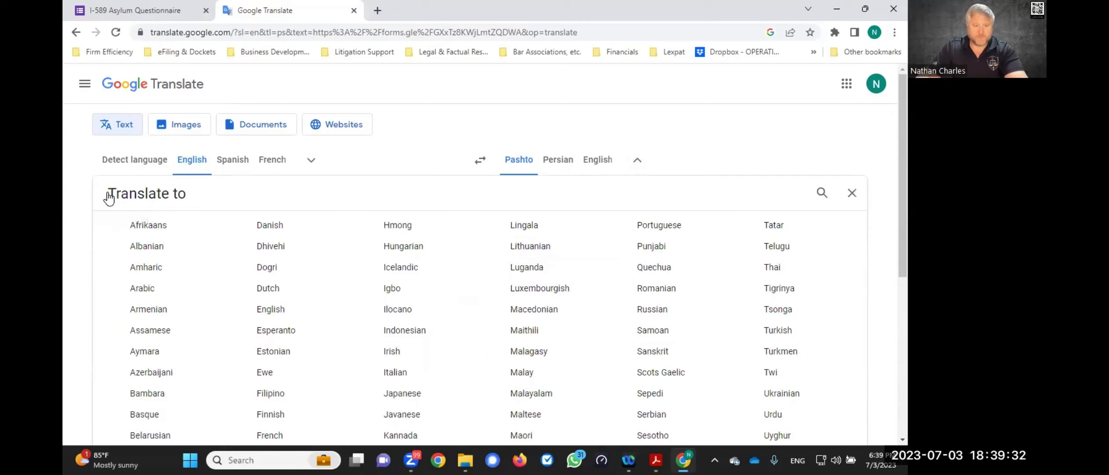
pyautogui.click(635, 130)
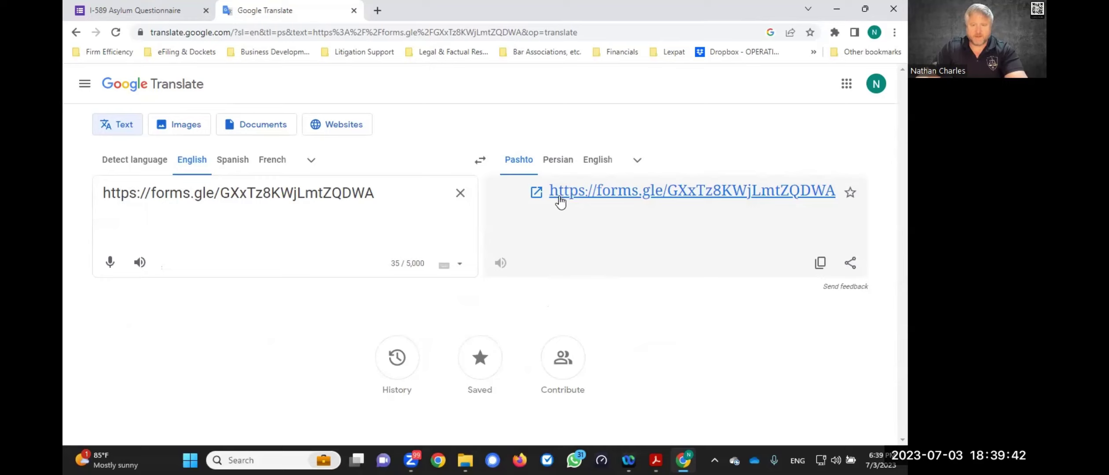
# Open the translated questionnaire link in Pashto and look over the form's first questions.
pyautogui.click(587, 196)
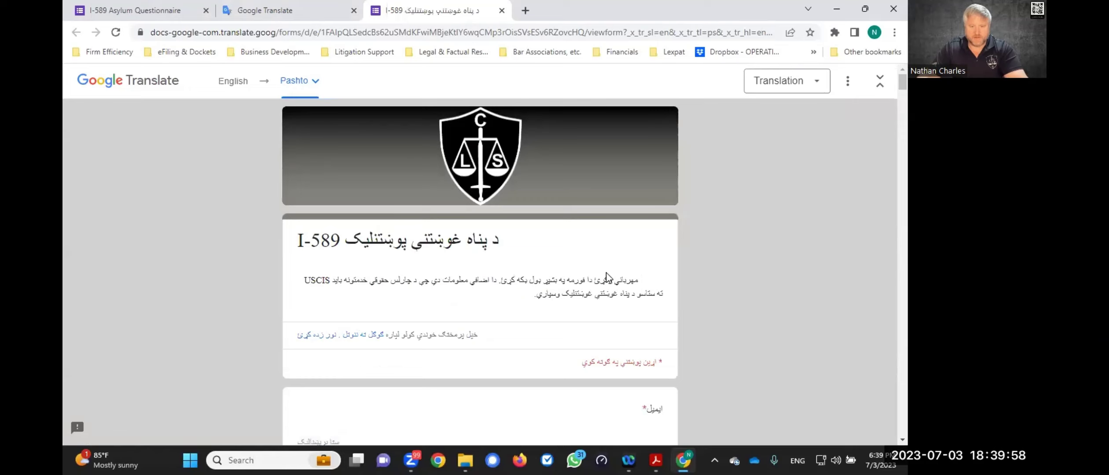
pyautogui.scroll(-5, 607, 278)
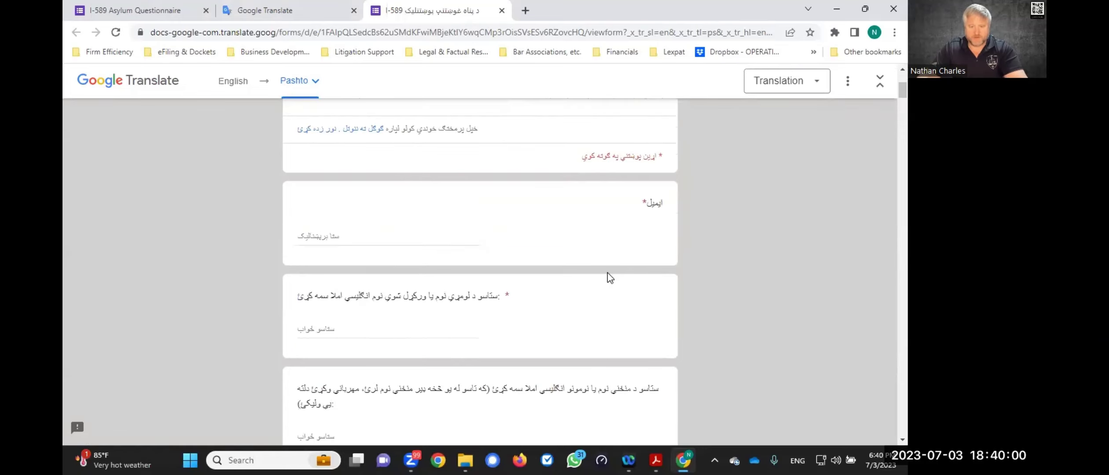